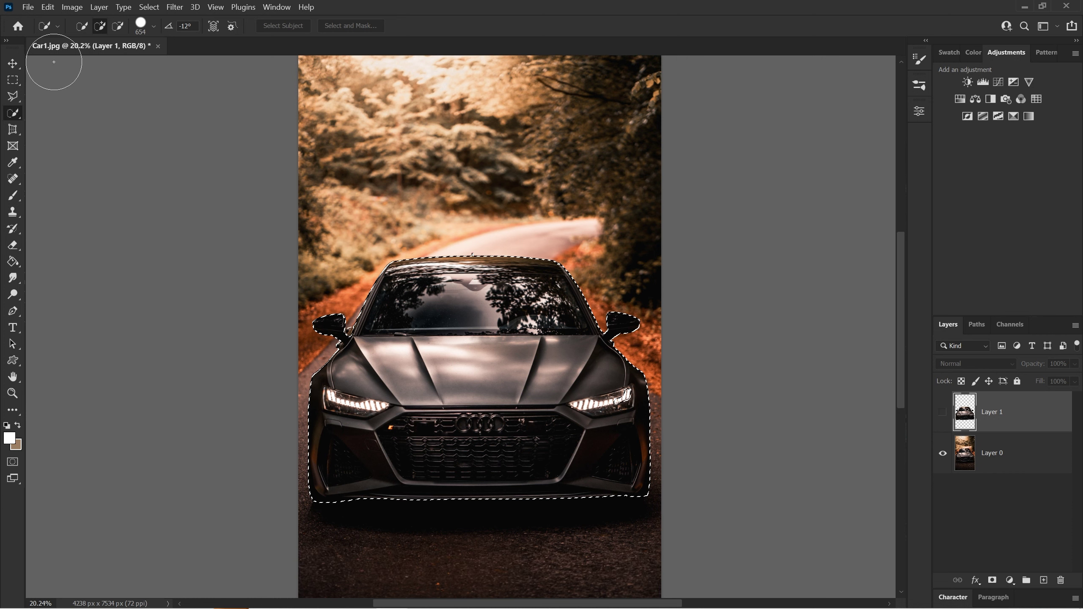
Switch to the Move tool after copying the car onto Layer 1
click(13, 63)
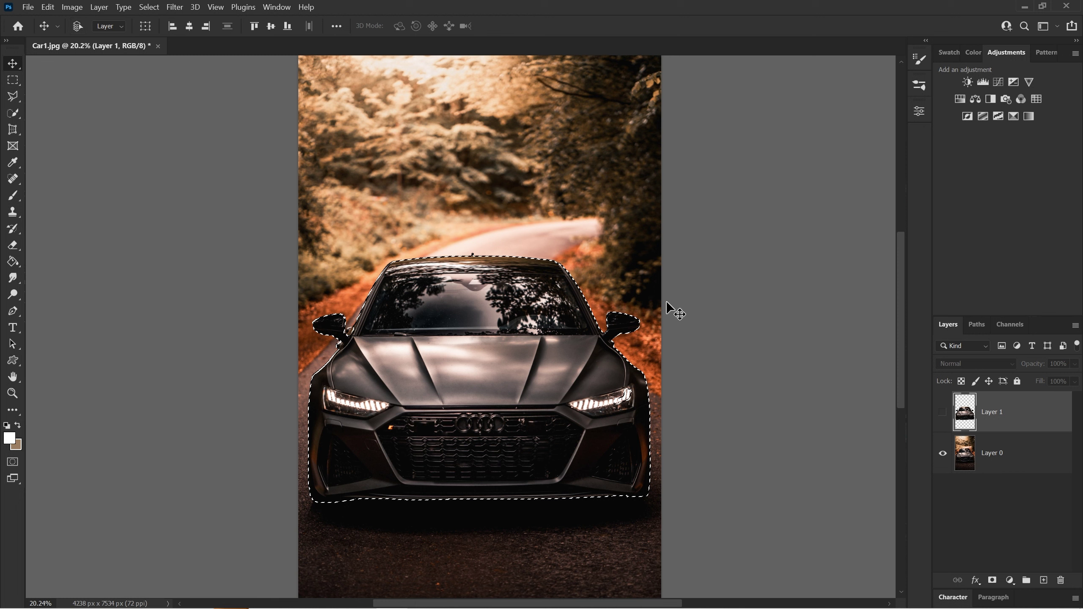
Deselect the car and open Layer 1's Layer Style dialog at Blending Options
key(ctrl+d)
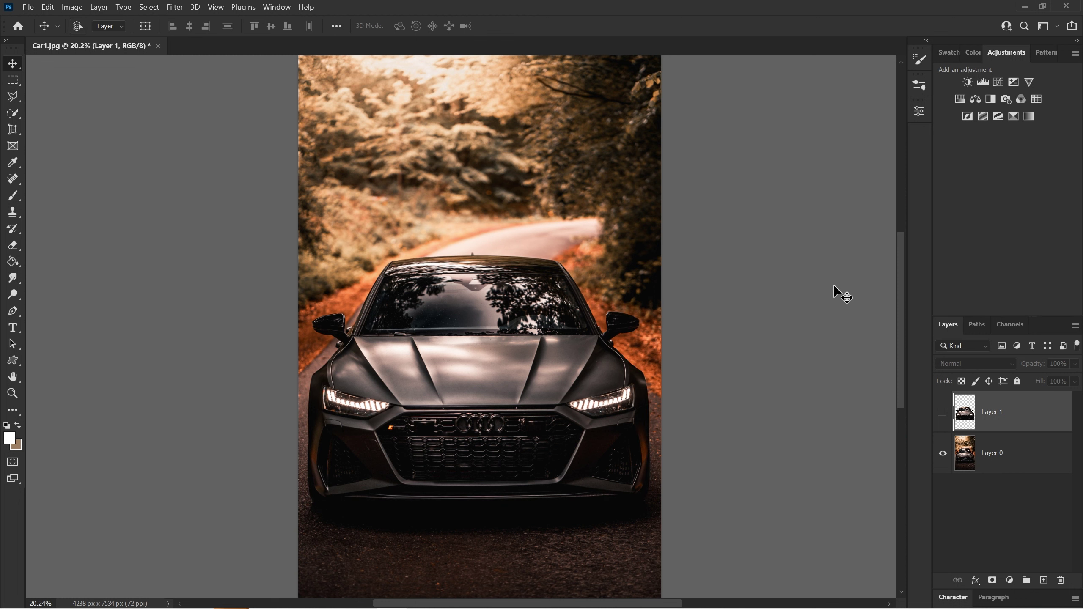
right_click(966, 411)
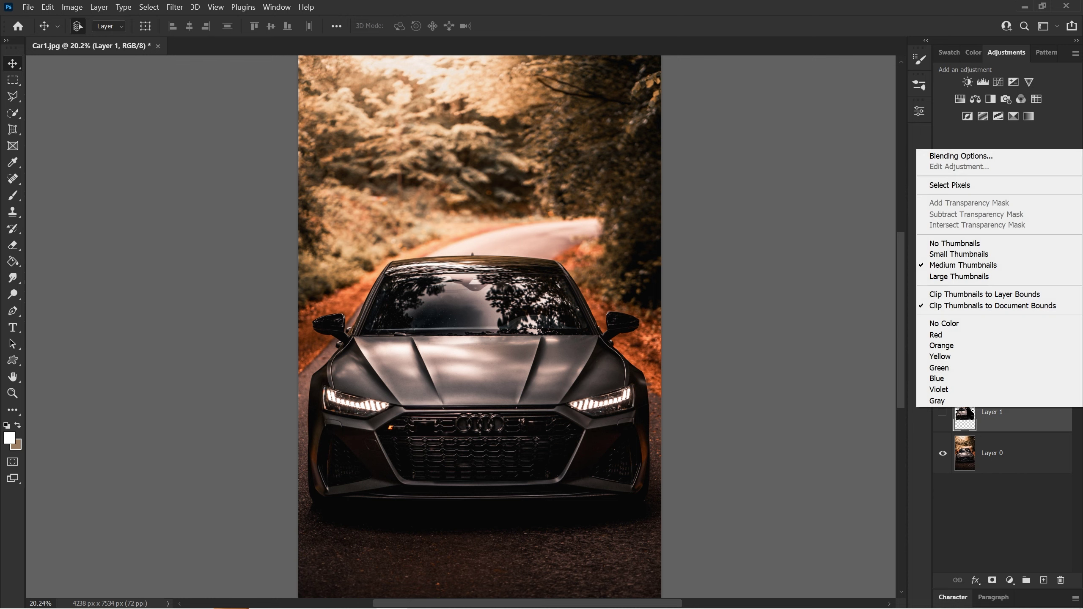
click(979, 154)
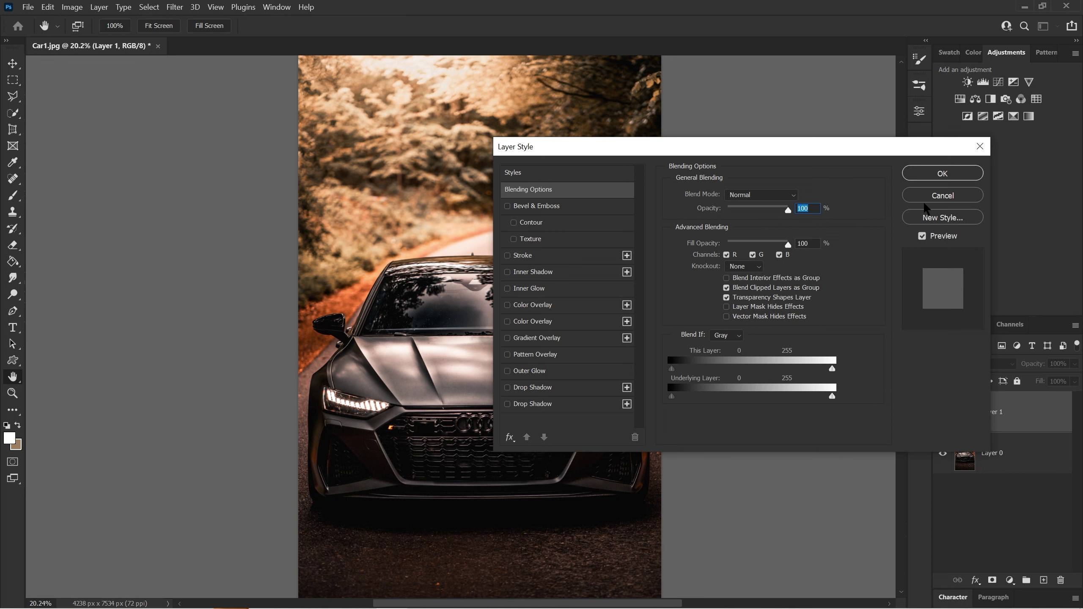
click(925, 197)
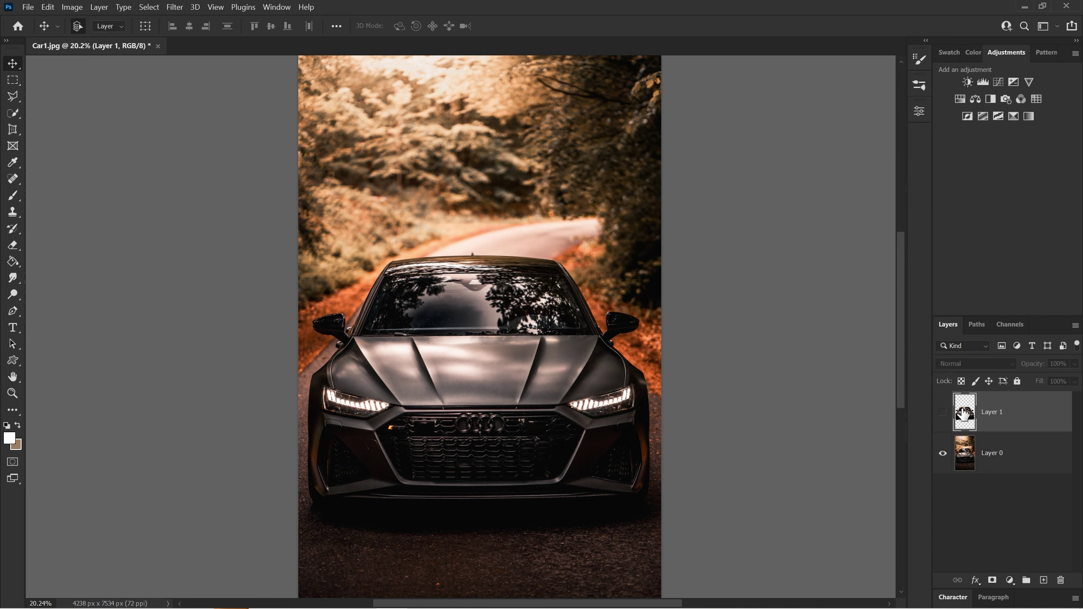
double_click(964, 412)
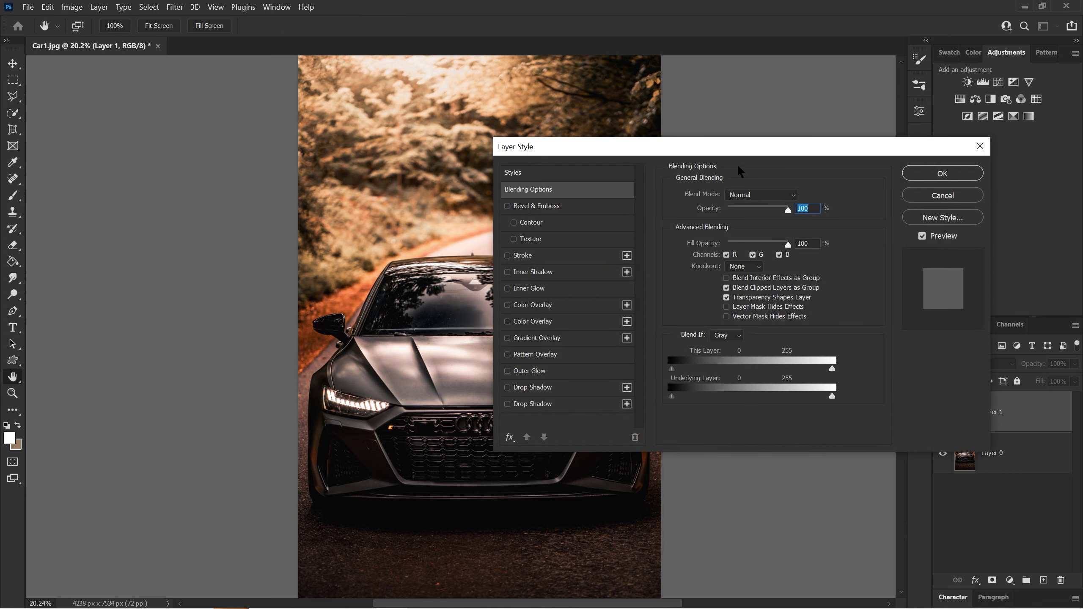
drag(704, 146, 659, 112)
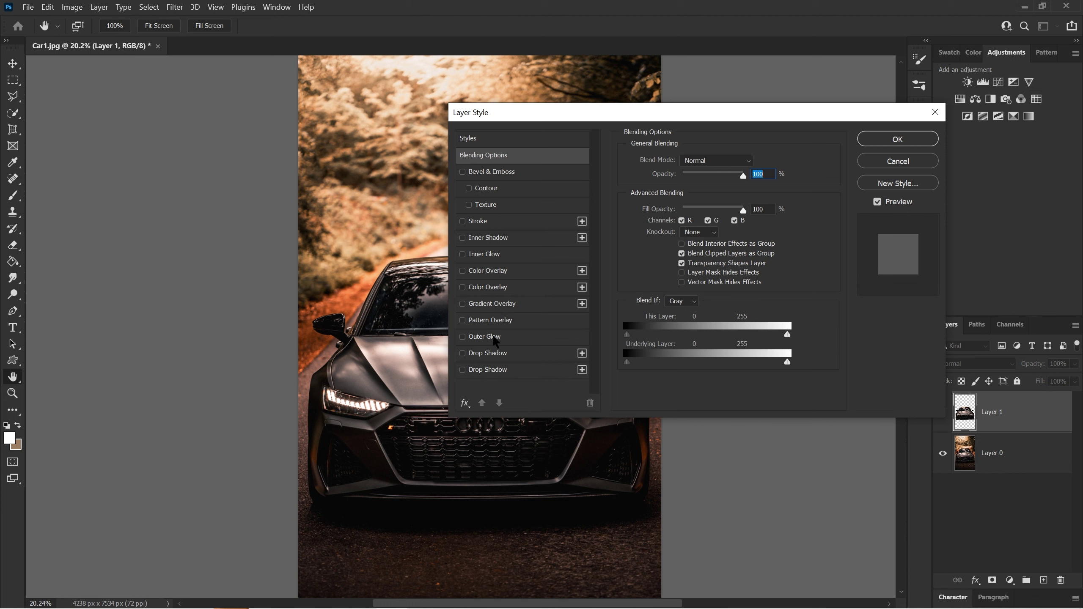
Enable Outer Glow on Layer 1: purple, 34% opacity, Softer, 10% spread, 38 px
click(494, 337)
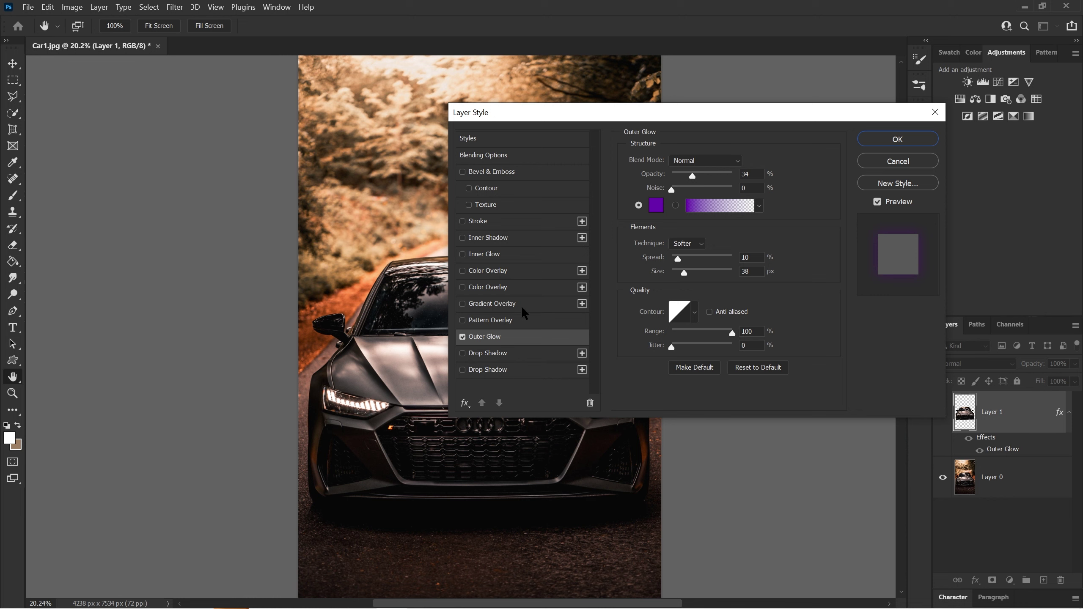
drag(615, 117, 681, 107)
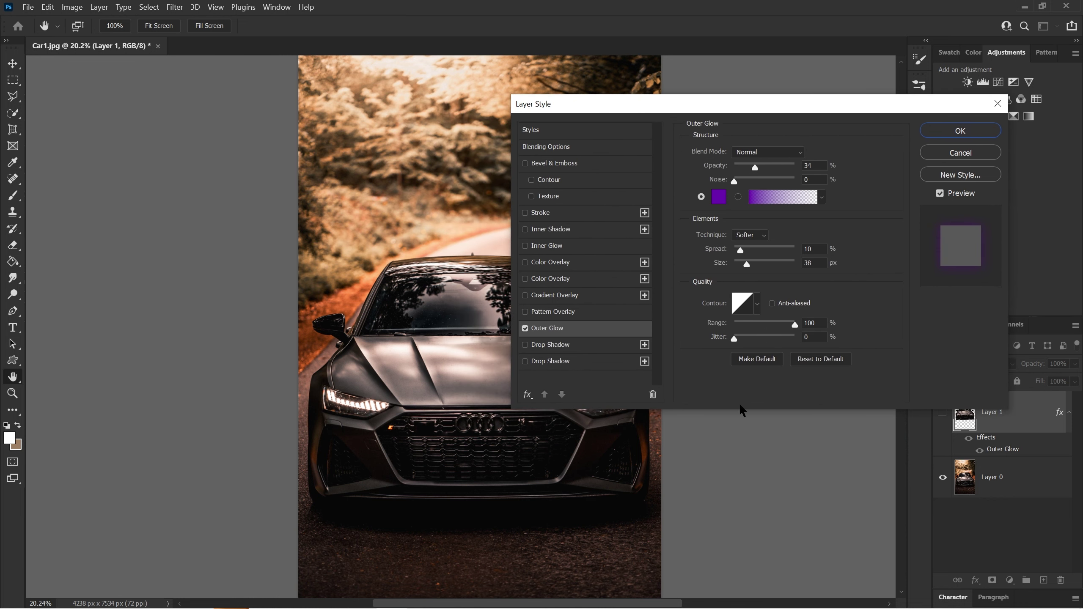
drag(832, 110, 887, 84)
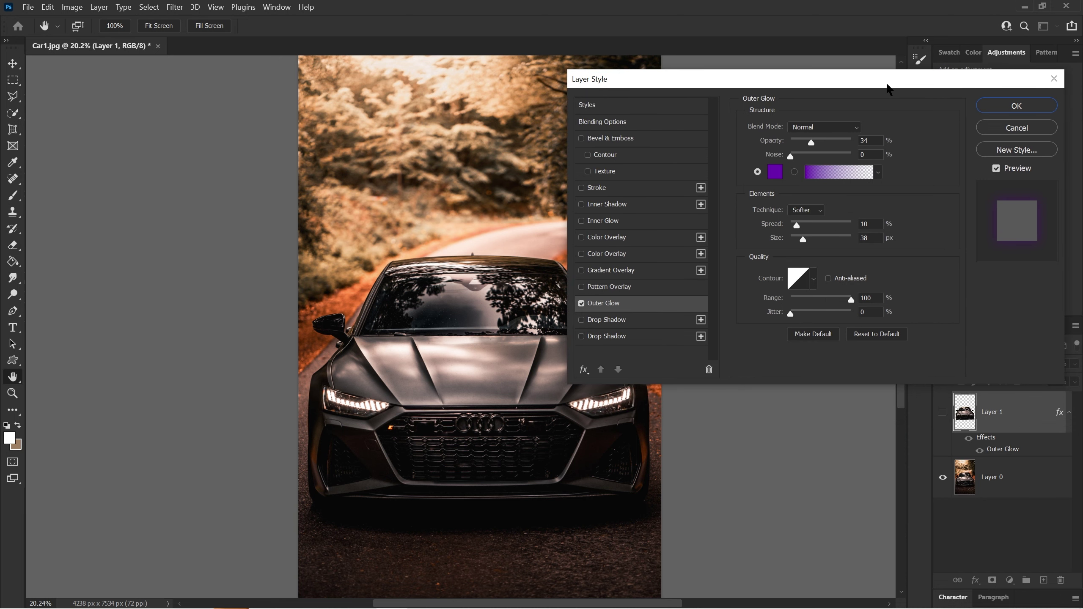
Raise the Outer Glow opacity to 100% so the purple glow outlines the car
drag(793, 82, 797, 79)
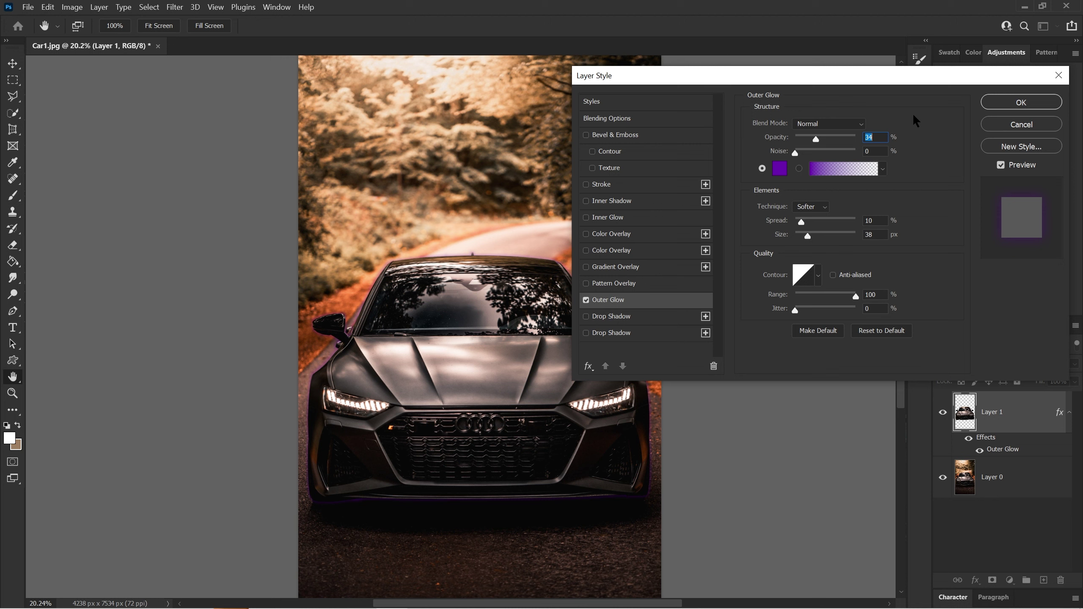
drag(815, 139, 892, 141)
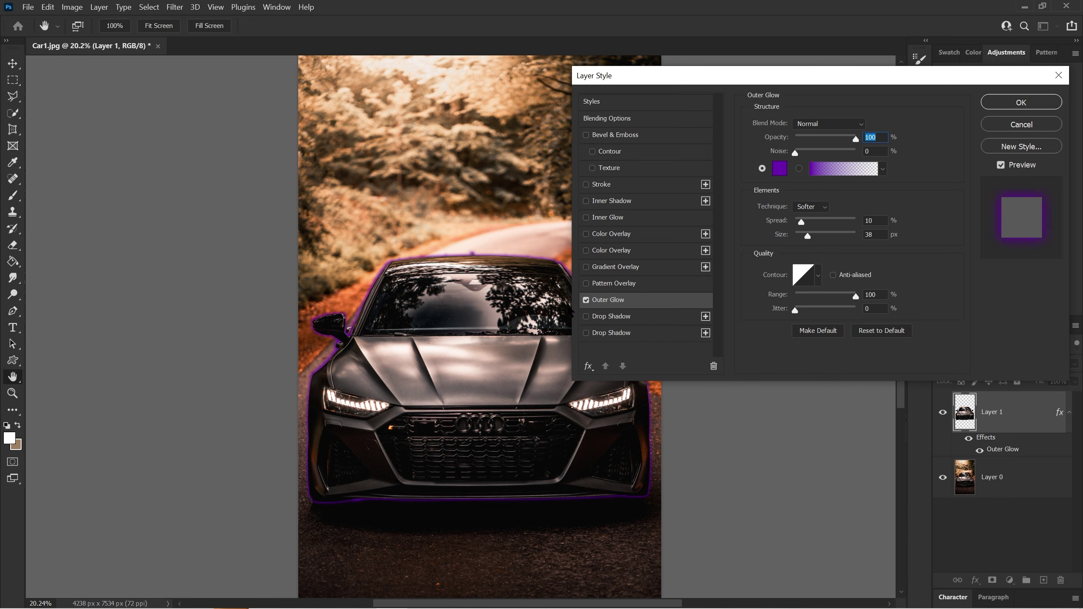
drag(812, 79, 829, 69)
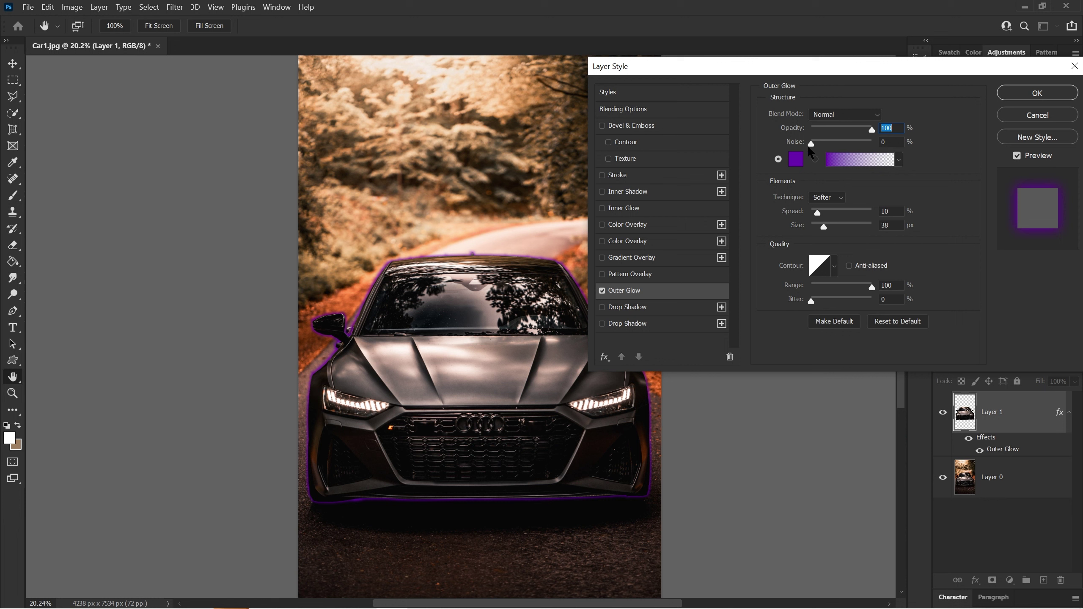
drag(811, 144, 842, 146)
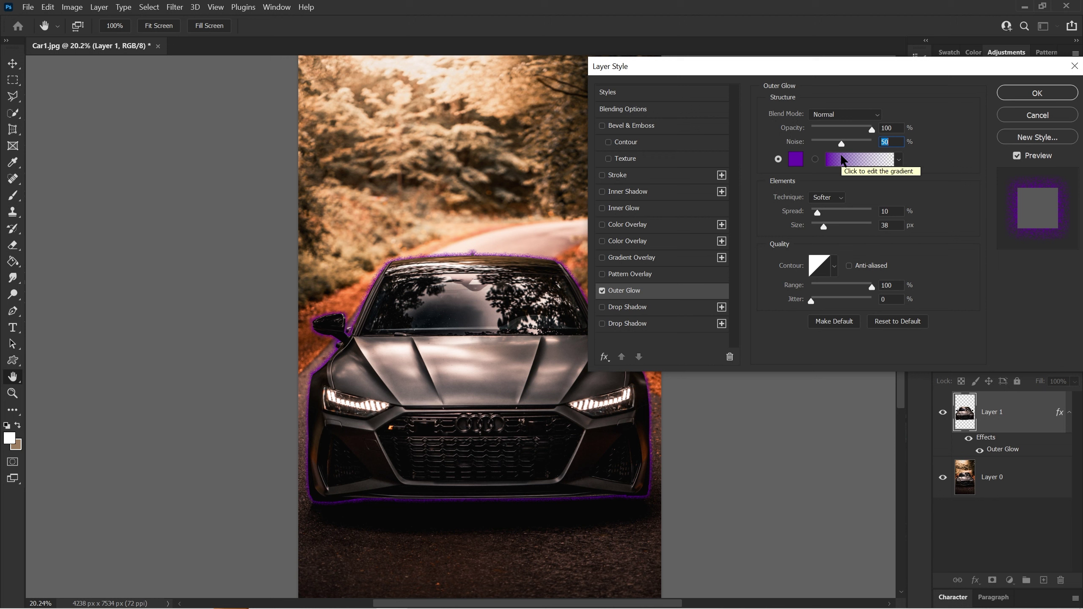
drag(842, 144, 882, 142)
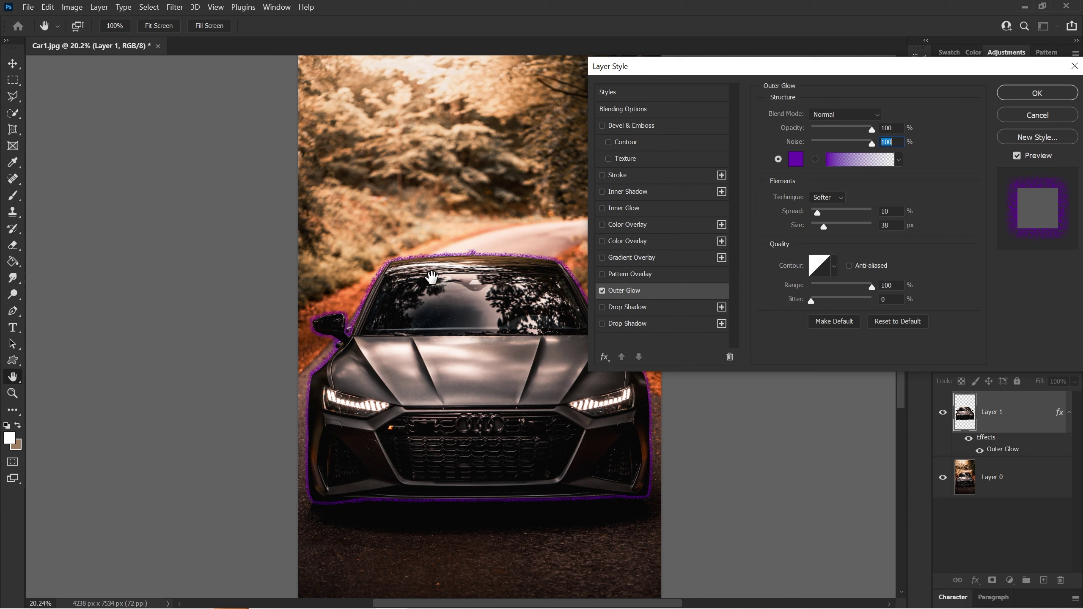
drag(870, 141, 777, 145)
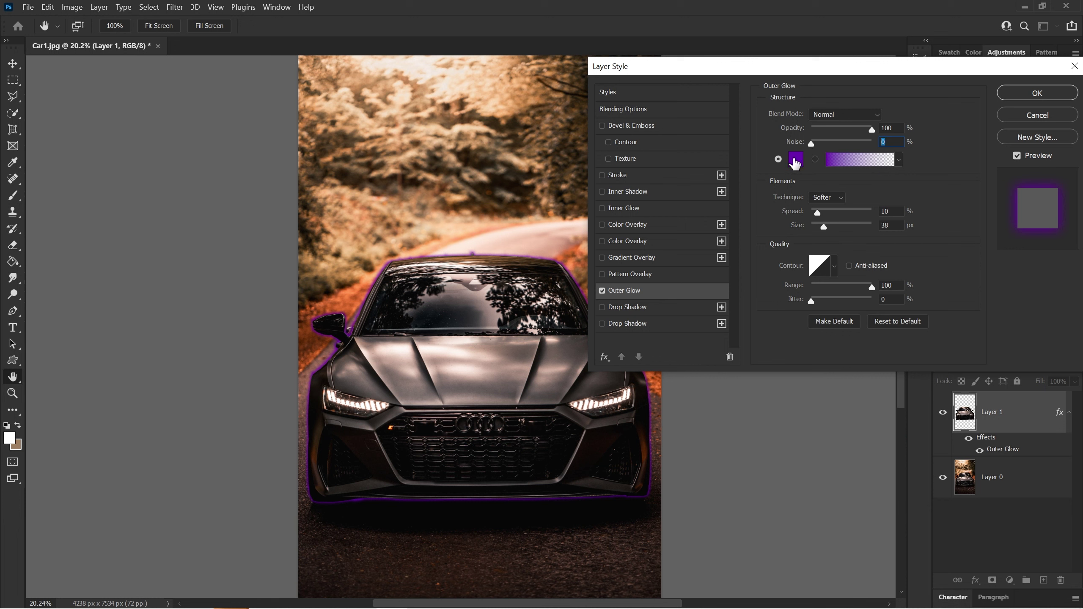
Set the Outer Glow colour to purple #9600ff, after briefly trying white
click(795, 162)
click(688, 143)
click(966, 140)
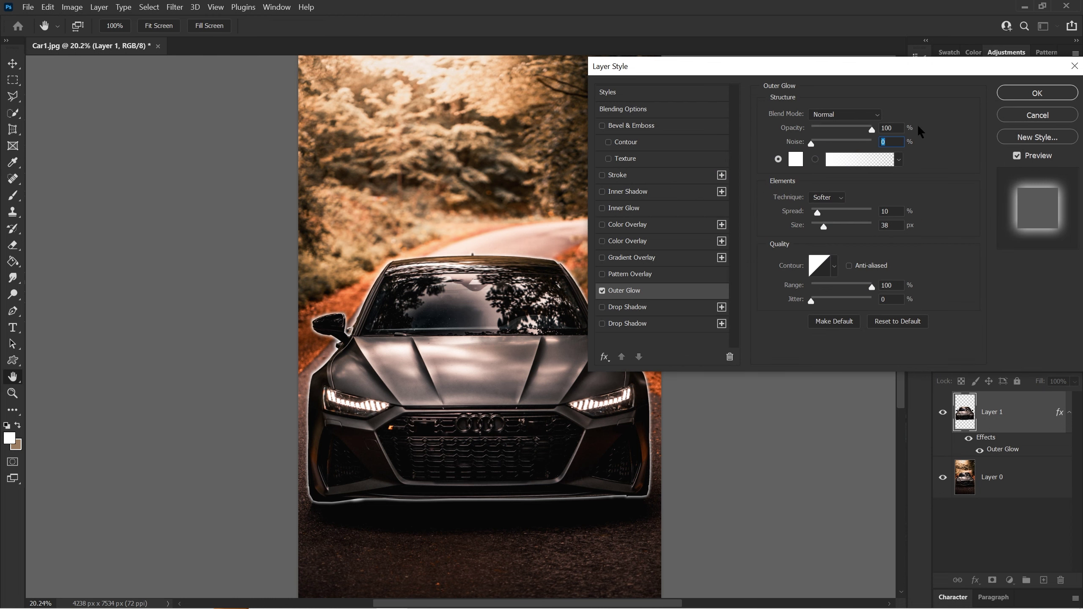
click(796, 160)
click(847, 147)
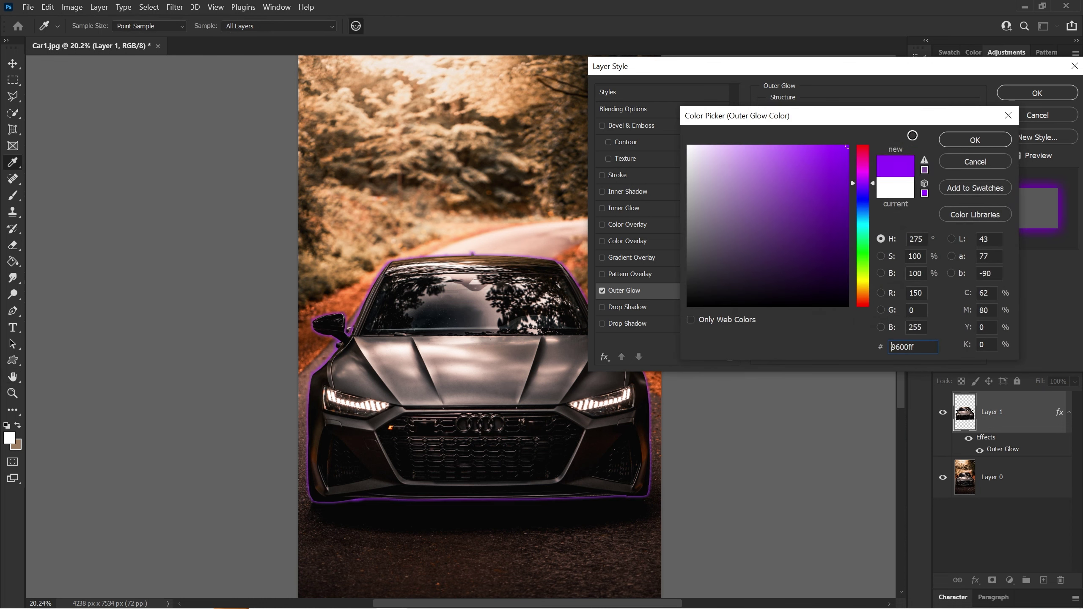
click(978, 143)
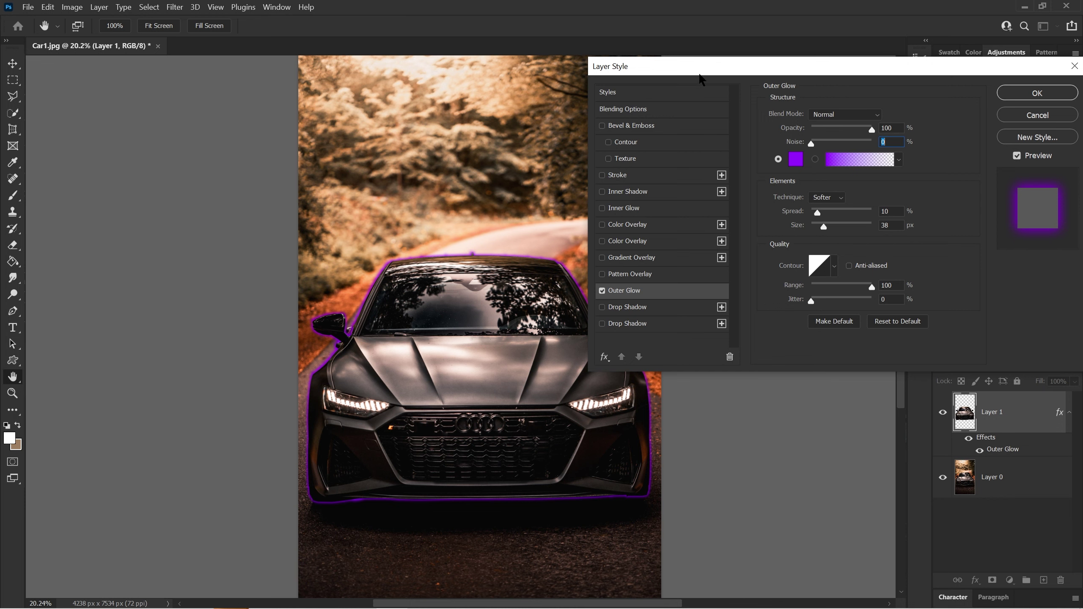
drag(615, 67, 662, 91)
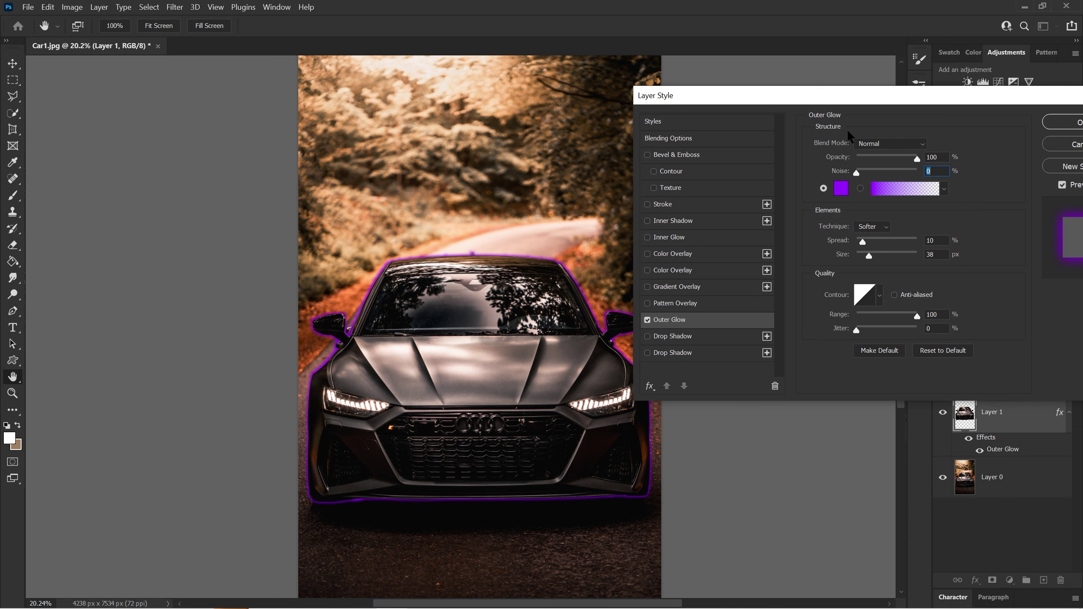
Set the Outer Glow technique to Softer, after briefly trying Precise
click(861, 232)
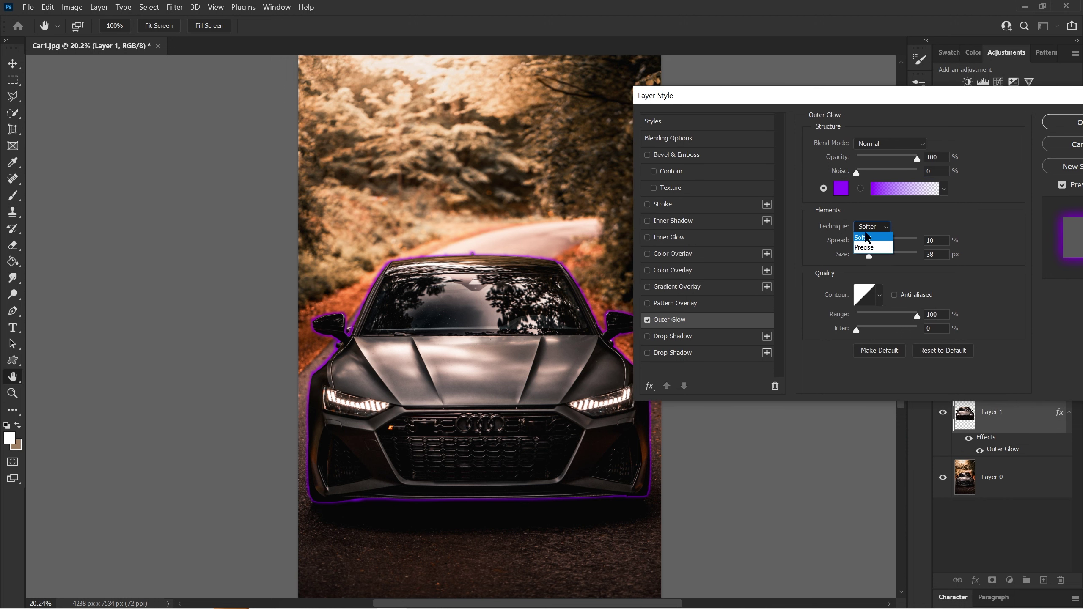
click(866, 250)
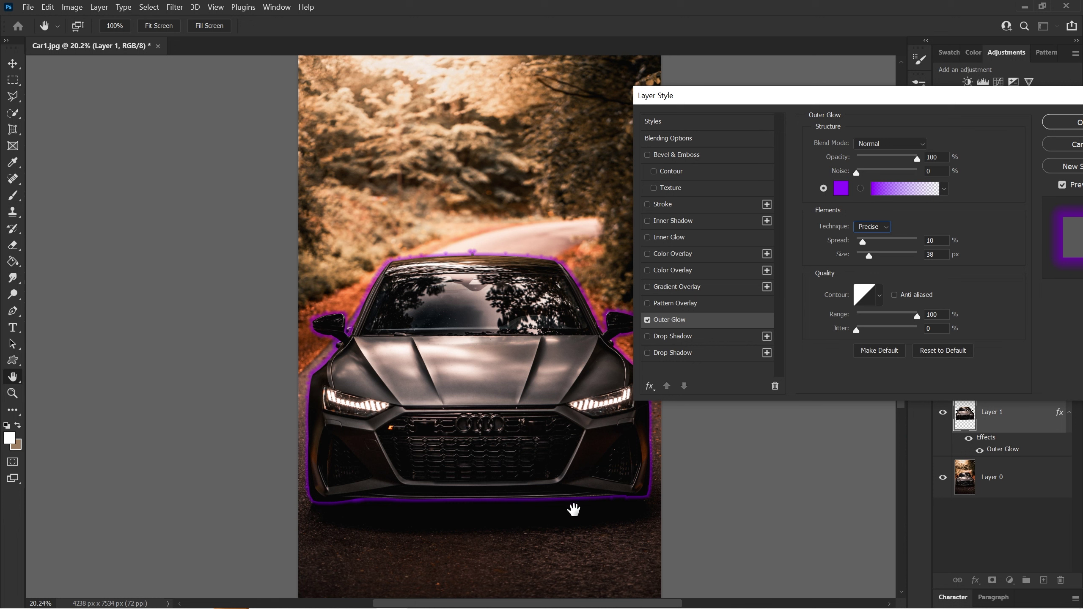
click(872, 226)
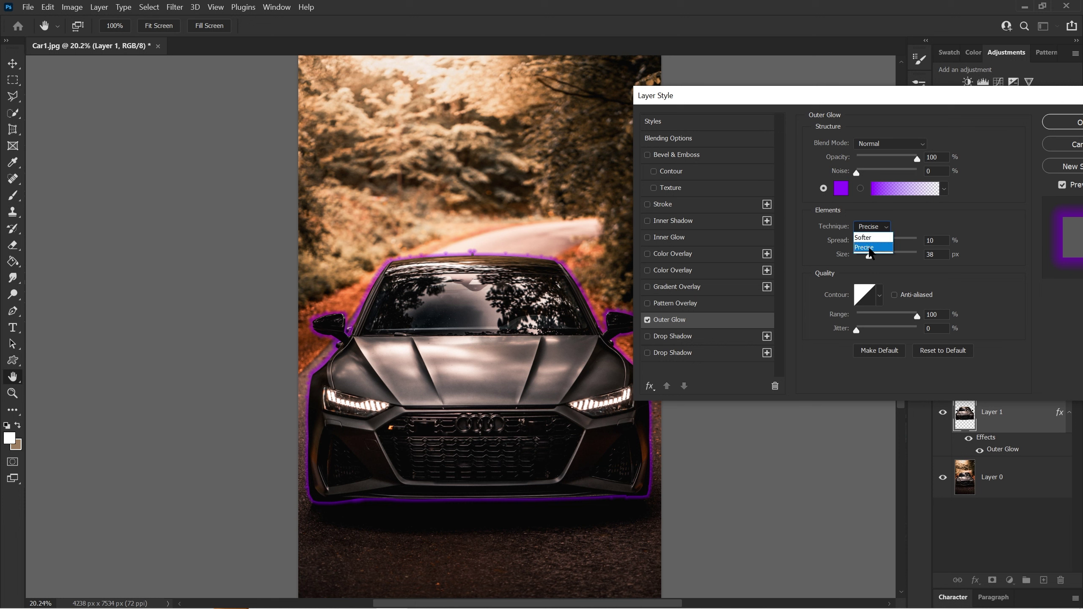
click(868, 237)
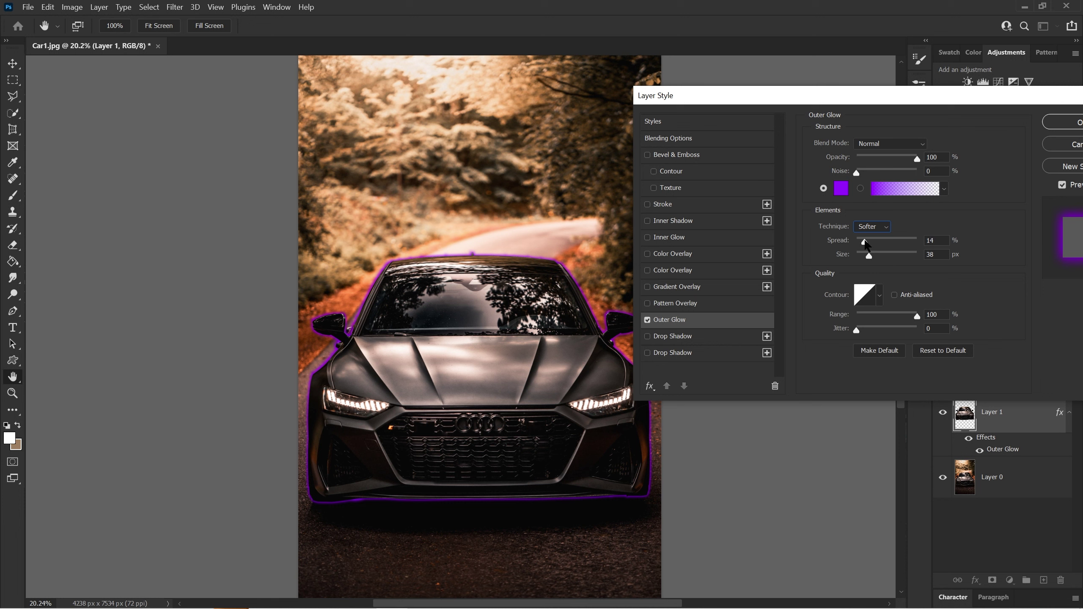
Test a wider Outer Glow spread, then bring it back down to 17%
drag(866, 243, 916, 242)
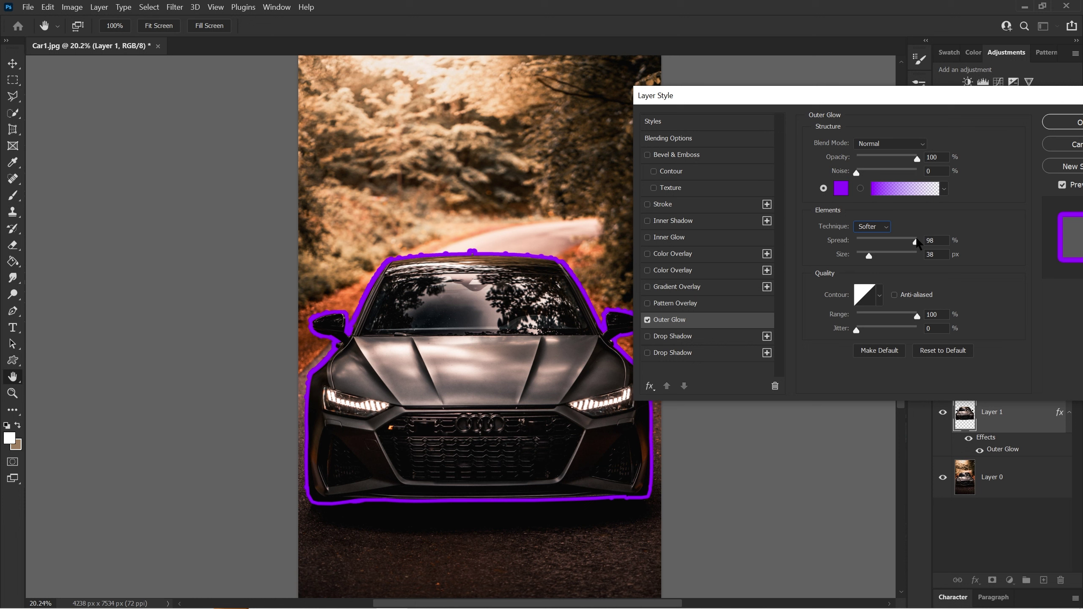
drag(914, 242, 866, 243)
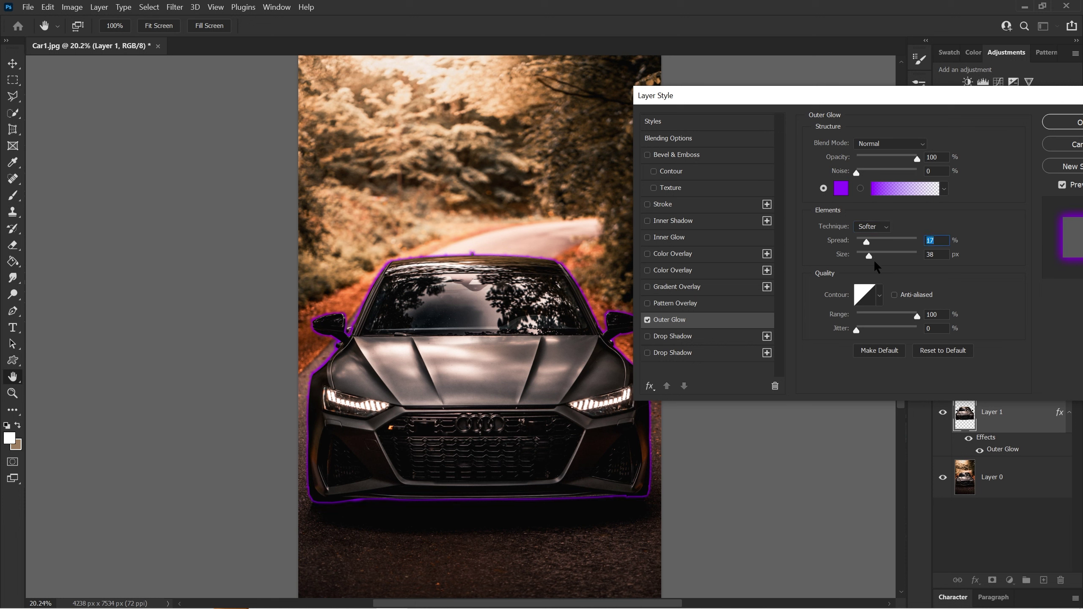
Enlarge the Outer Glow size to 120 px and open the Contour Editor
mouse_move(868, 255)
mouse_down()
mouse_move(898, 255)
mouse_move(841, 260)
mouse_move(888, 258)
mouse_up()
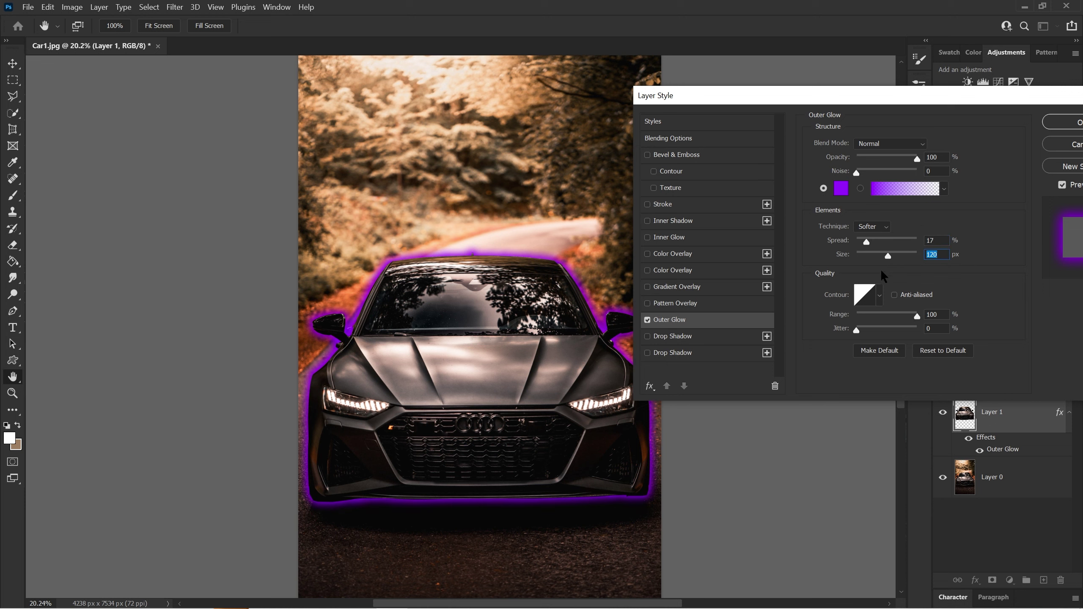
click(871, 292)
drag(347, 157, 320, 141)
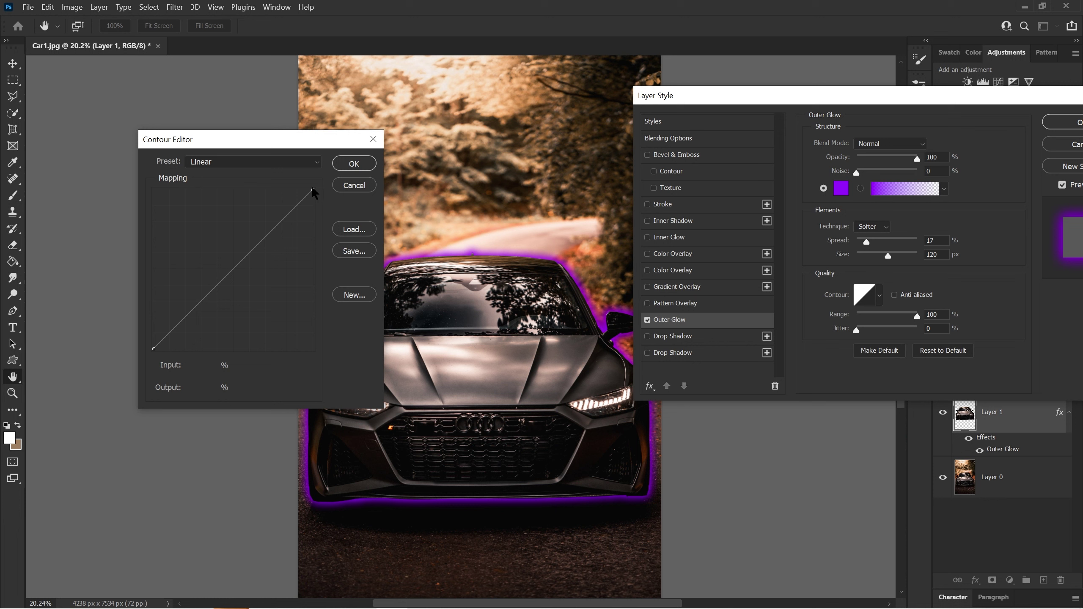
Experiment with the contour curve points, cancel the Contour Editor, then test a lower glow range
drag(310, 190, 143, 175)
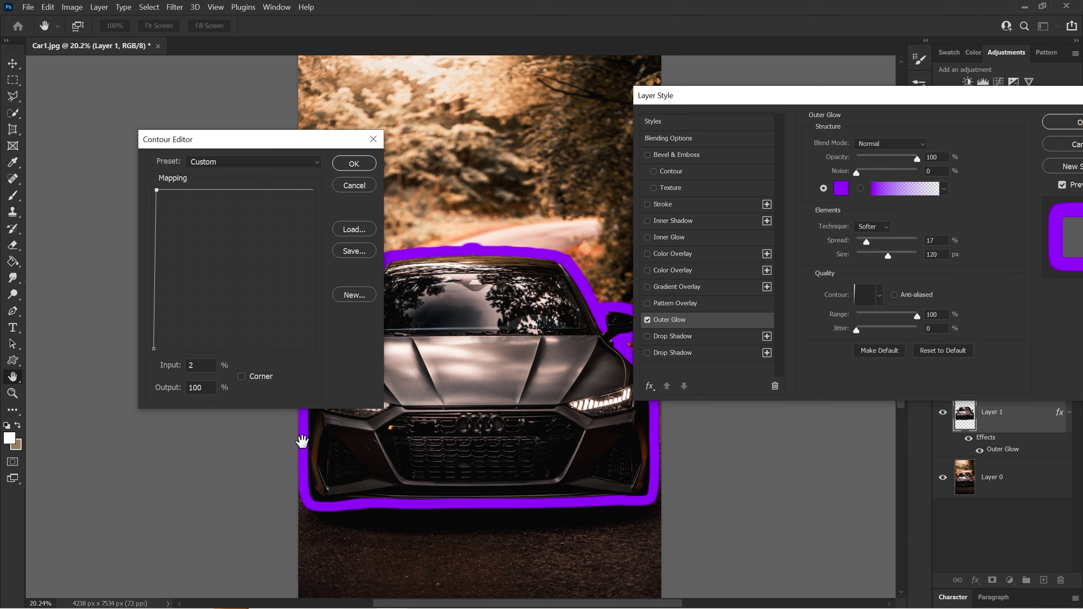
drag(160, 199, 244, 280)
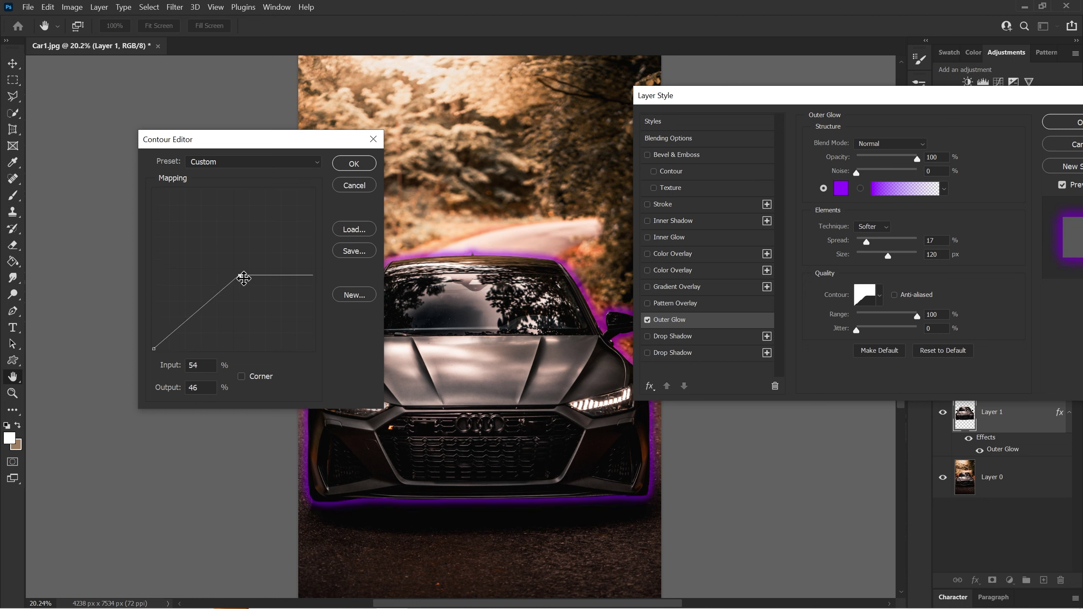
click(350, 186)
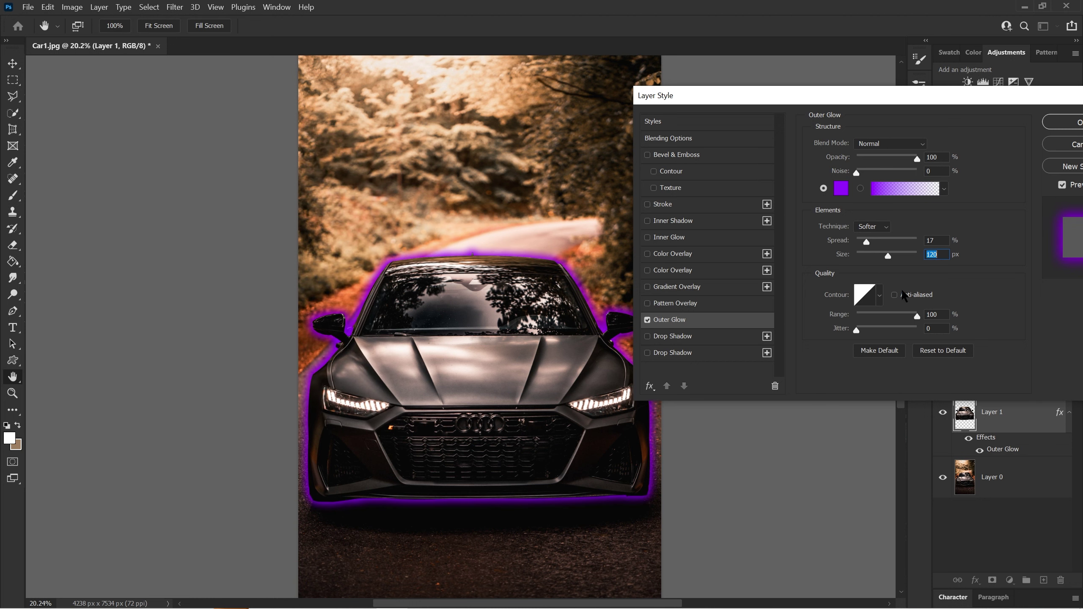
drag(917, 315, 851, 305)
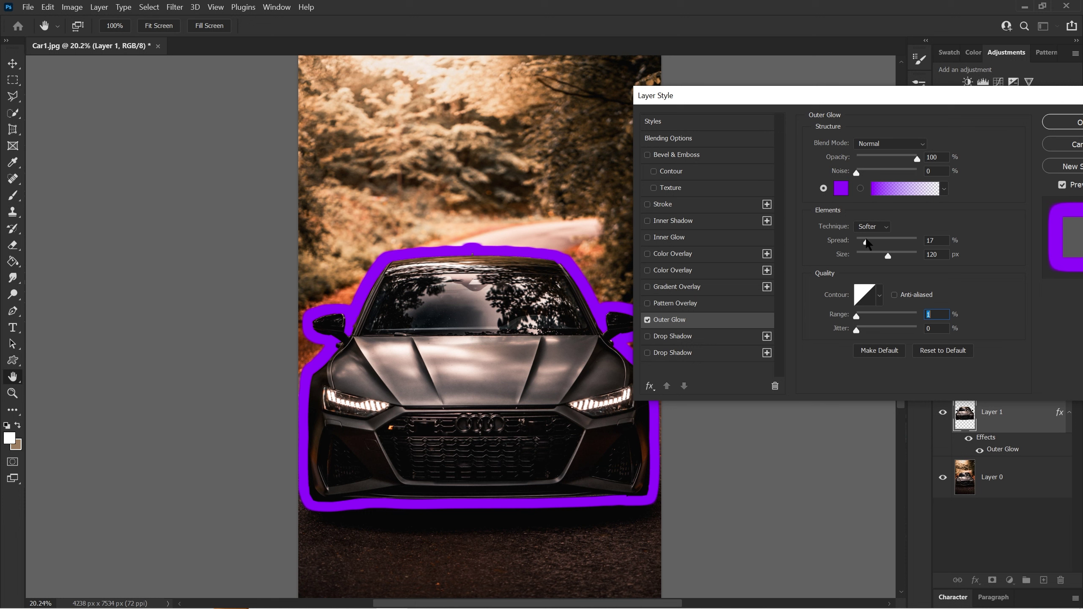
mouse_move(866, 242)
mouse_down()
mouse_move(875, 245)
mouse_move(865, 242)
mouse_up()
drag(856, 316, 917, 304)
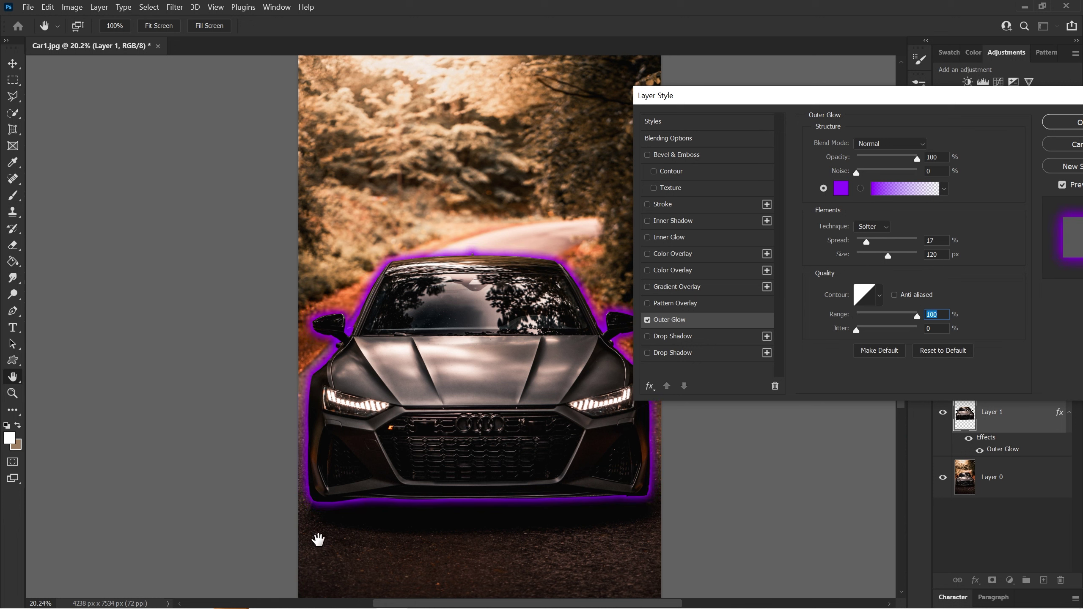
drag(292, 479, 587, 543)
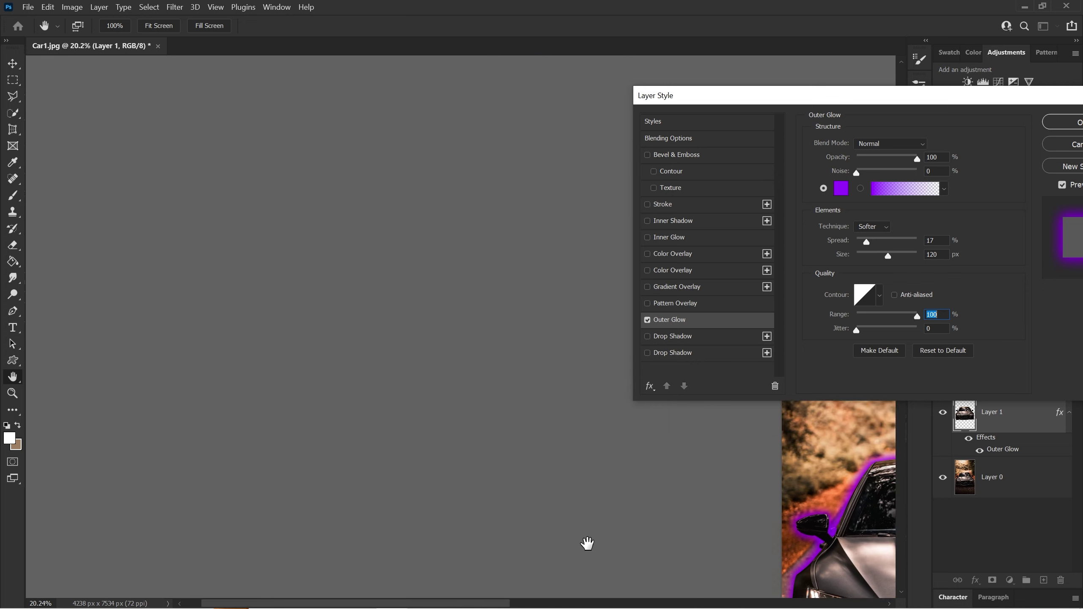
text(1)
drag(560, 466, 354, 257)
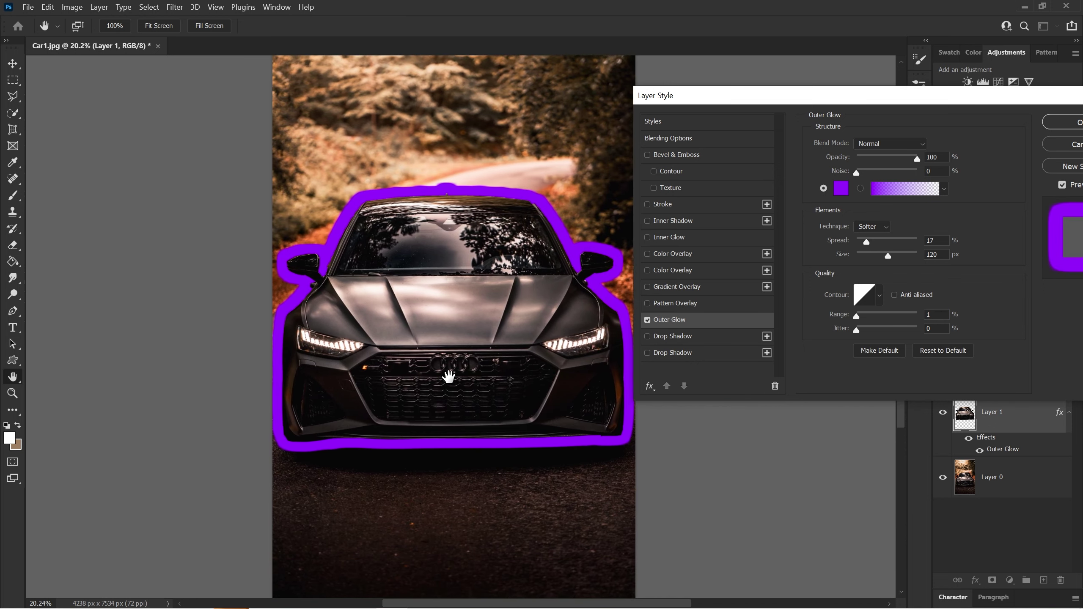
drag(448, 376, 436, 403)
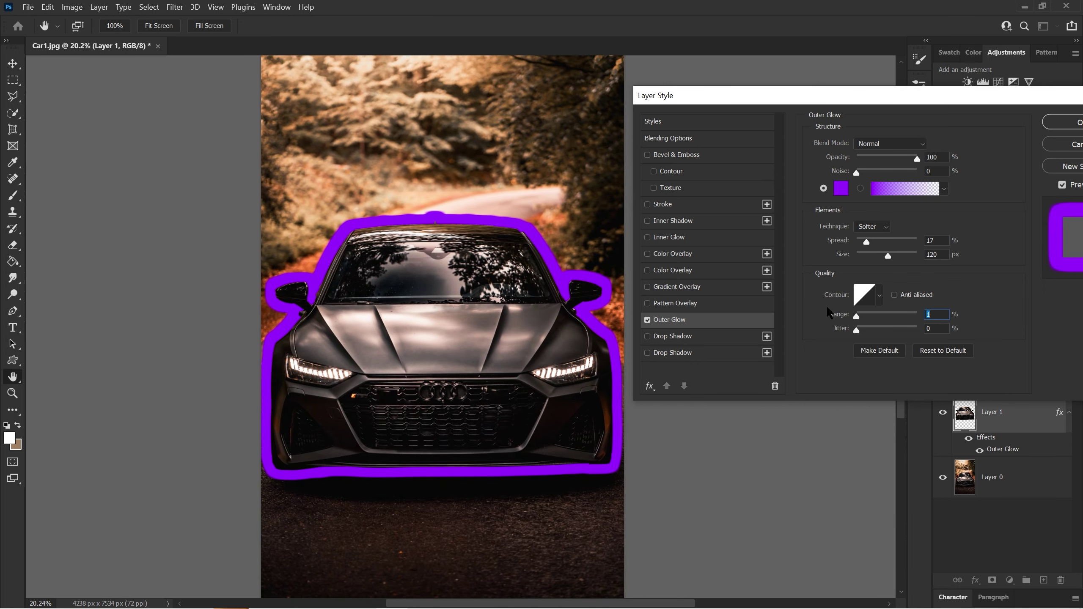
drag(827, 313, 878, 313)
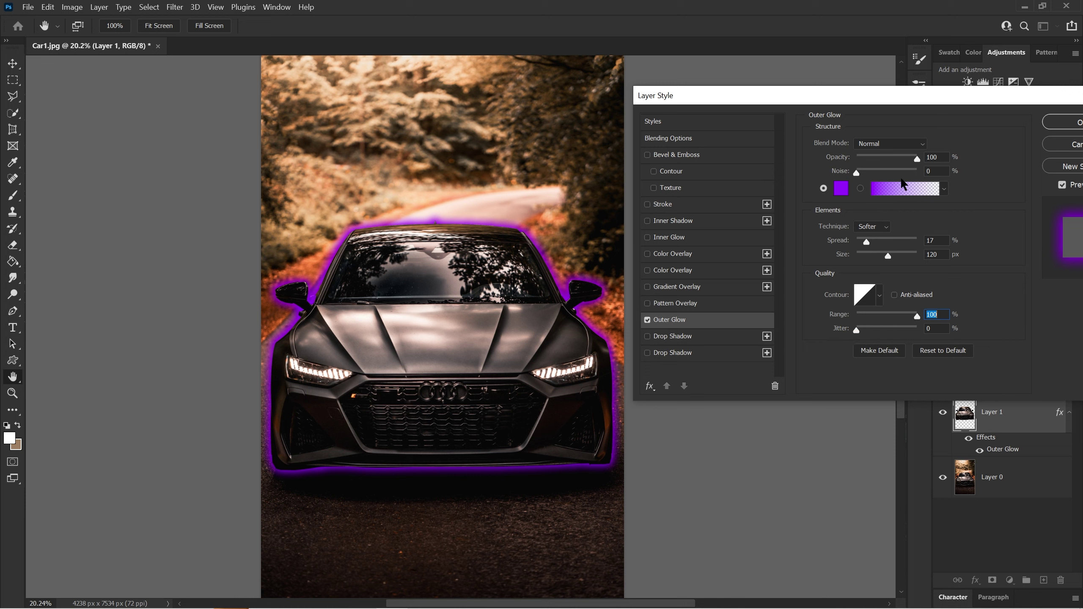
click(872, 192)
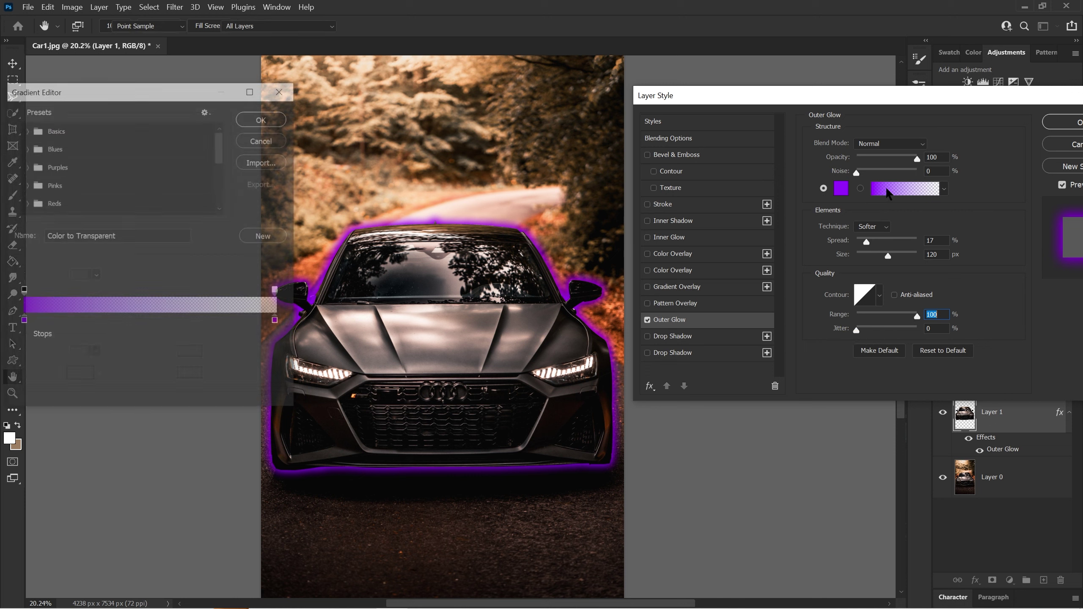
scroll(81, 181, down, 5)
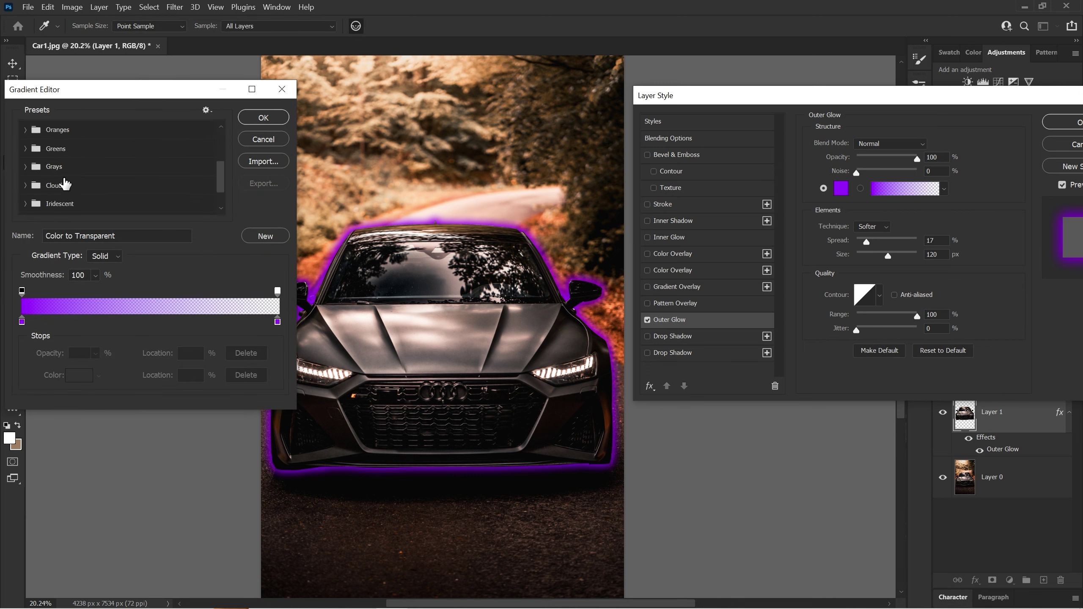
click(241, 141)
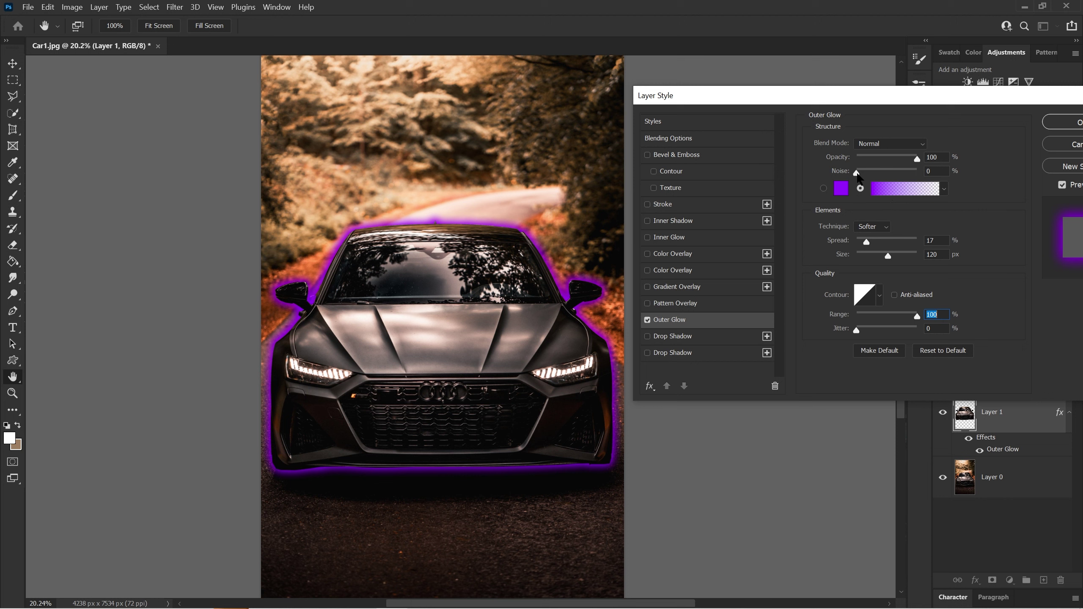
mouse_move(856, 172)
mouse_down()
mouse_move(908, 172)
mouse_move(856, 172)
mouse_up()
drag(881, 91, 838, 72)
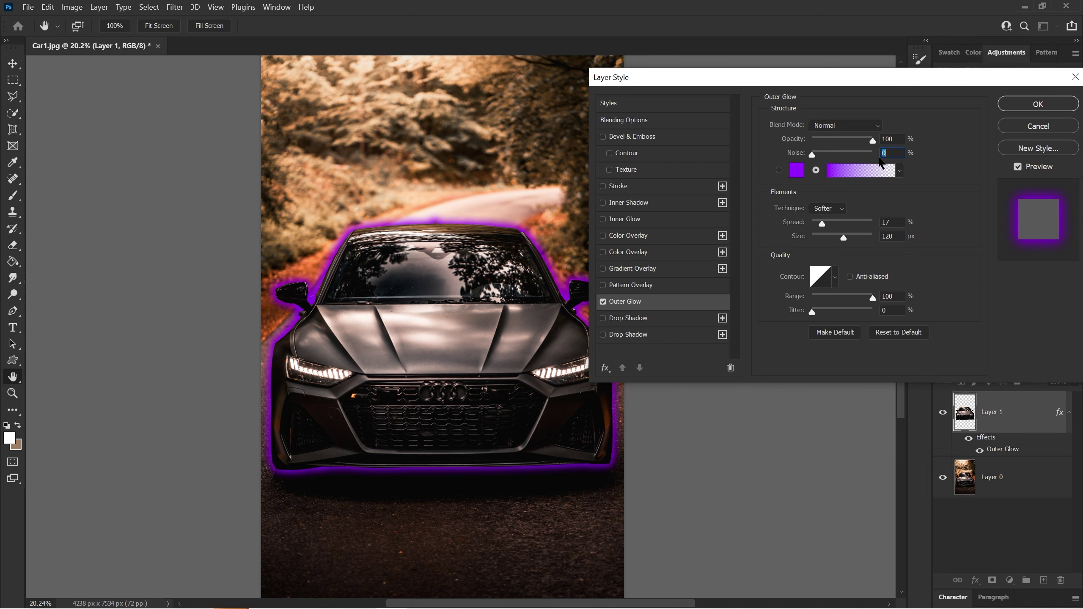
Set the glow back to solid purple and apply the Layer Style with OK
click(777, 169)
click(1026, 107)
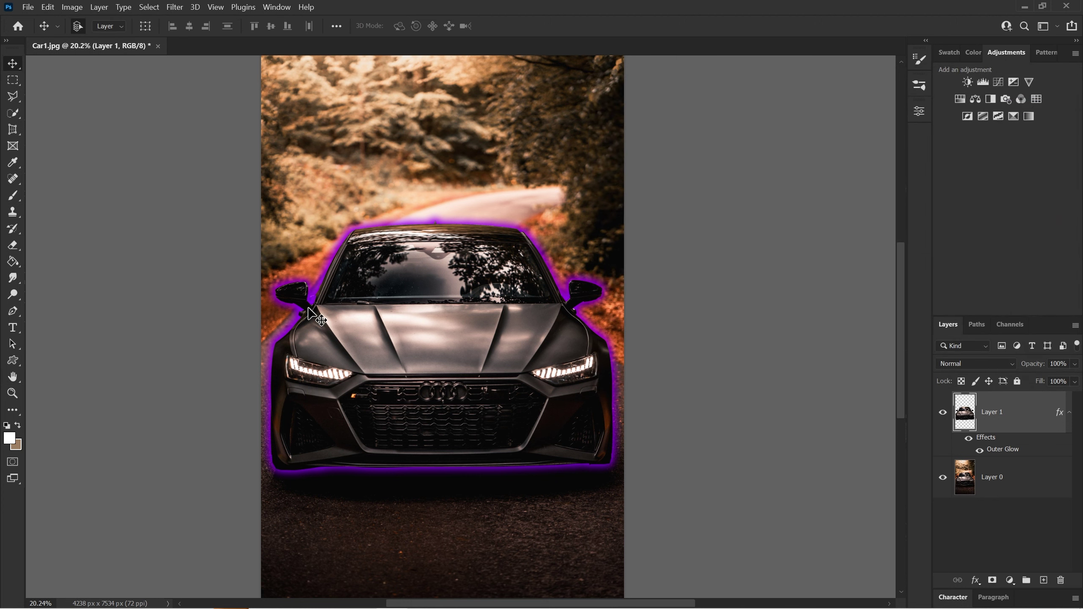